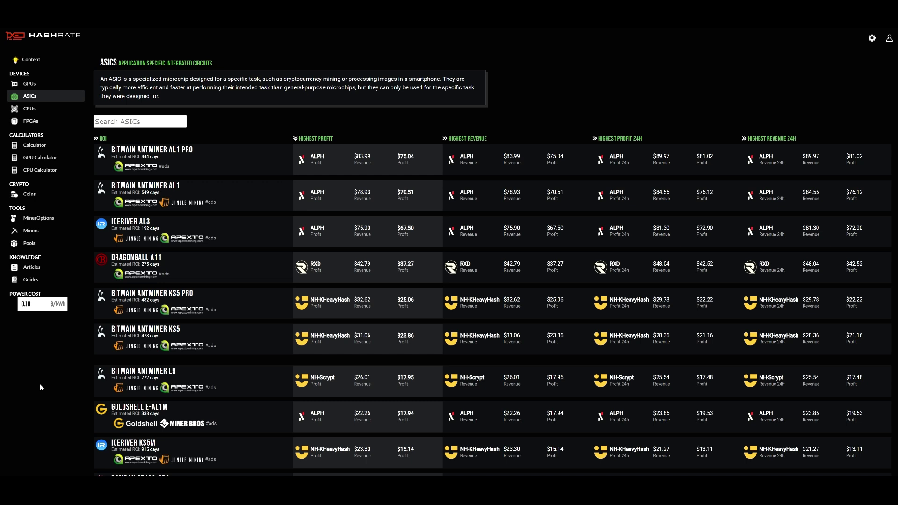
Step: Open the Dragonball A11 detail page from Hashrate.no's ASIC profitability list
click(187, 267)
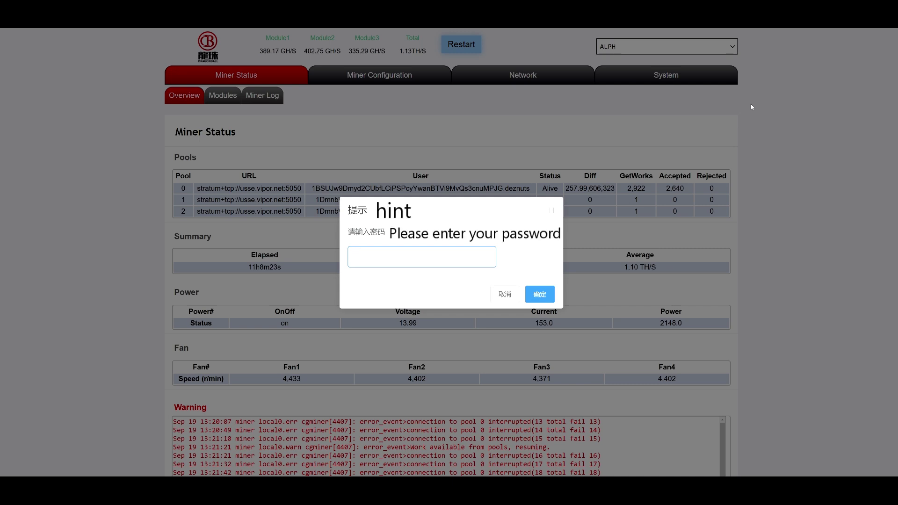
Step: Log in with the miner password, dismiss the success message, and keep ALPH as the coin
text(**********)
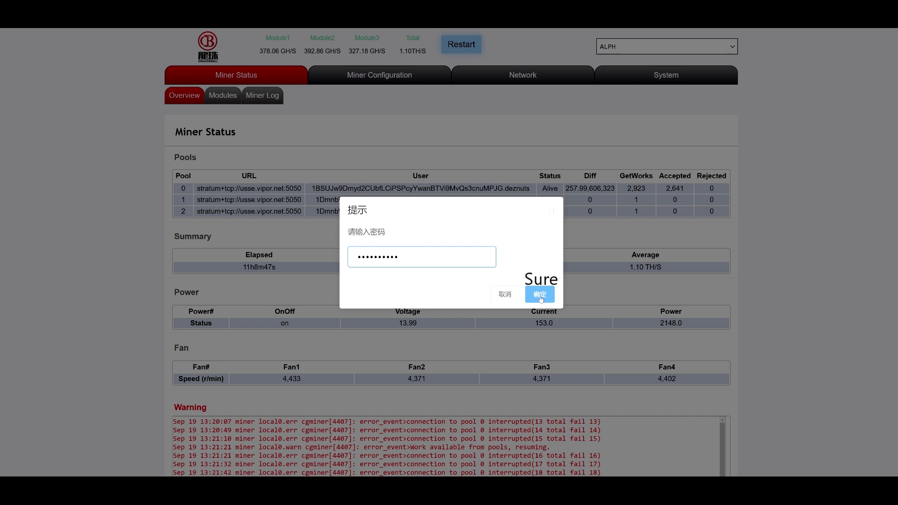
click(539, 295)
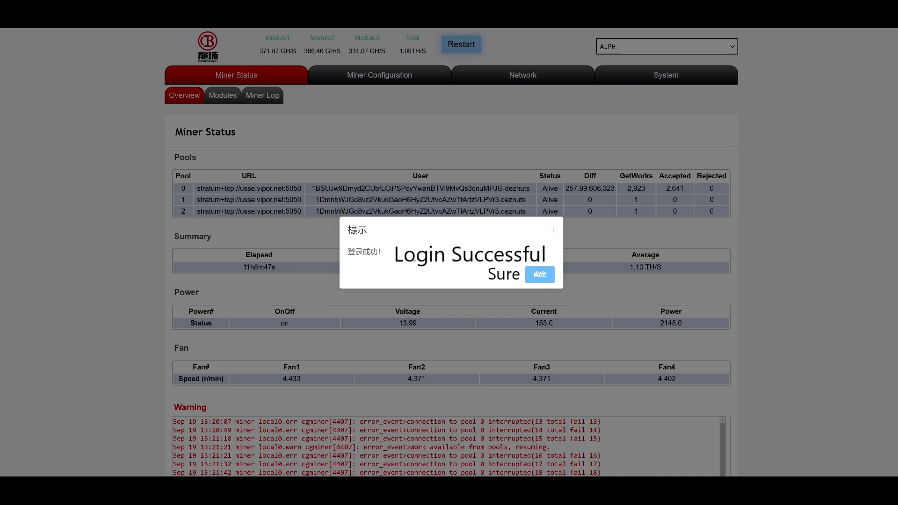
click(540, 276)
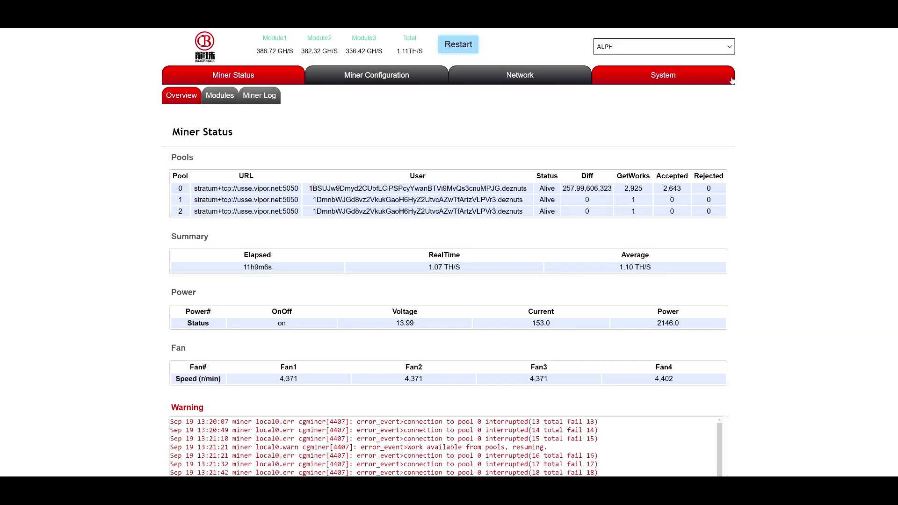
click(603, 52)
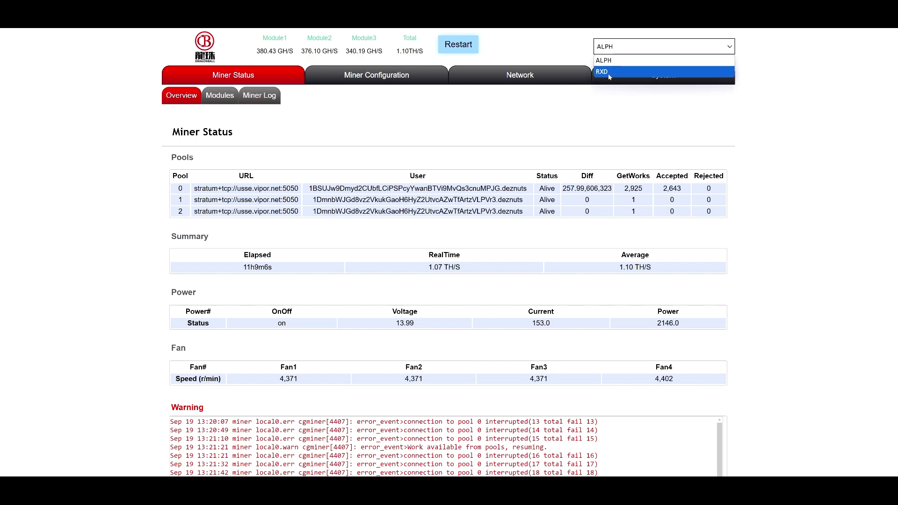
click(428, 102)
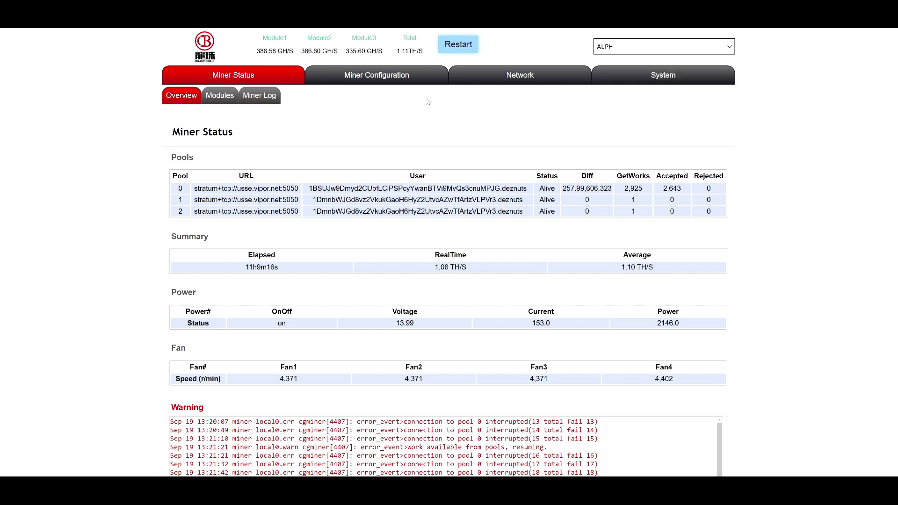
Step: Review the three pool settings, select Pool 1's password, then open vipor.net from MiningPoolStats
click(396, 79)
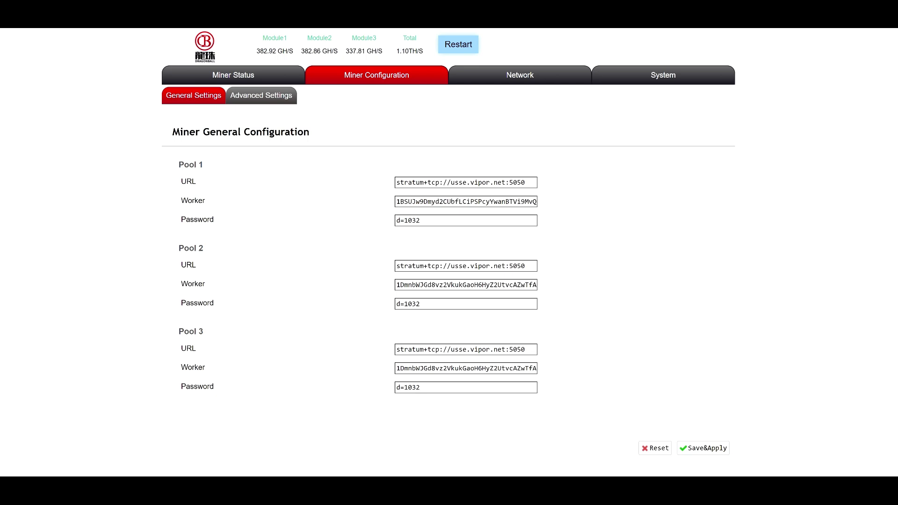
drag(420, 220, 385, 220)
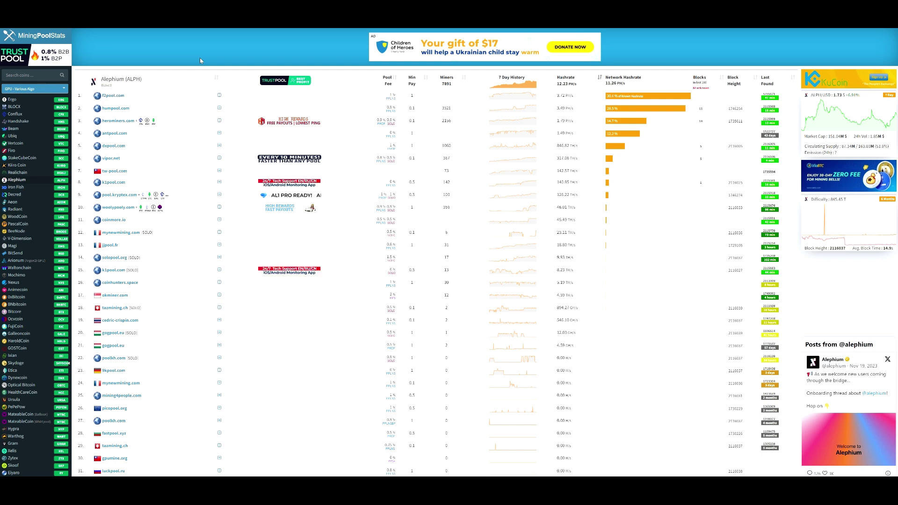
click(111, 158)
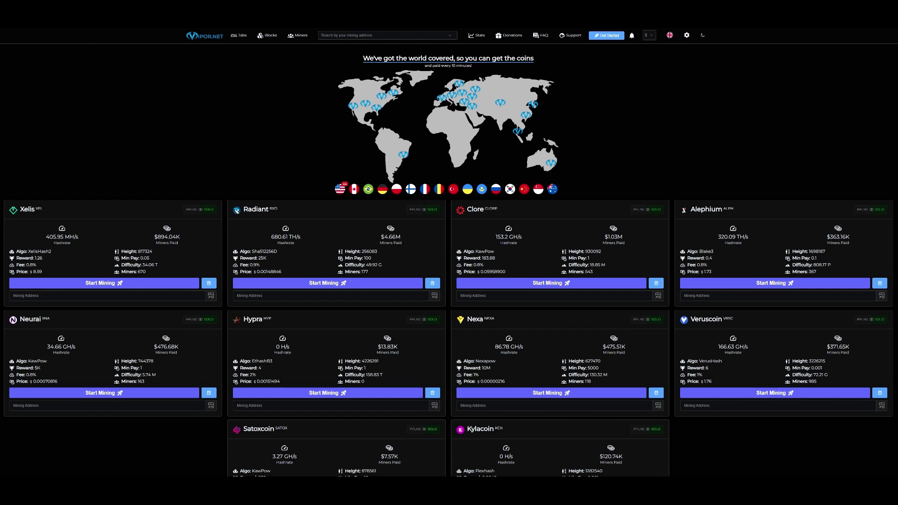
Step: Find Vipor.net's Alephium USA (South West) server endpoint and port
click(774, 283)
scroll(529, 283, down, 5)
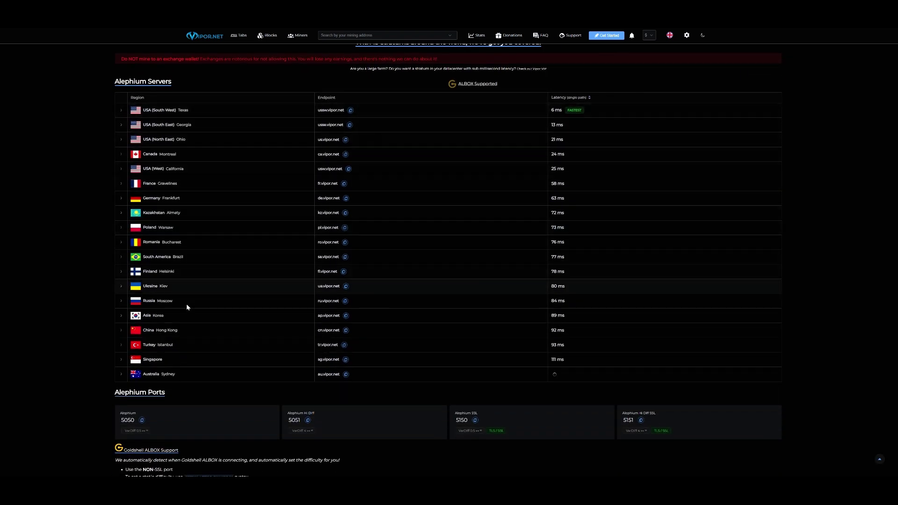
click(250, 112)
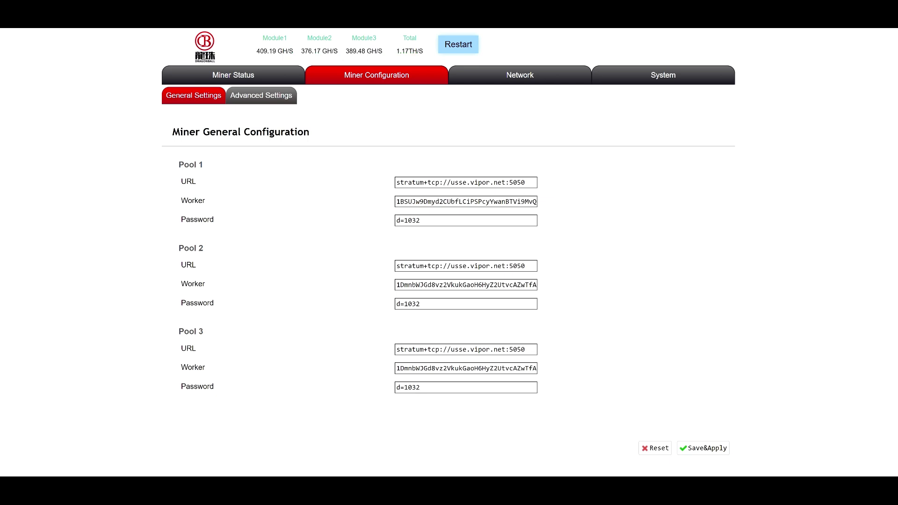
click(536, 201)
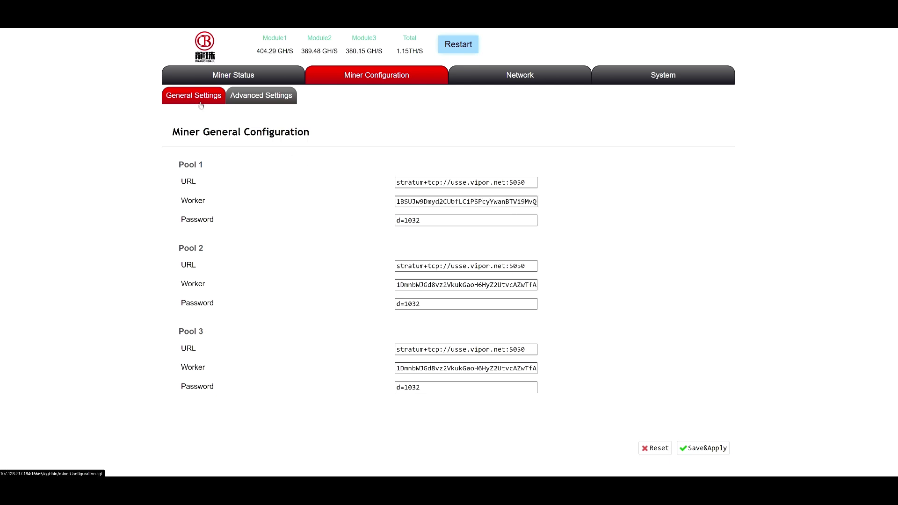
click(273, 102)
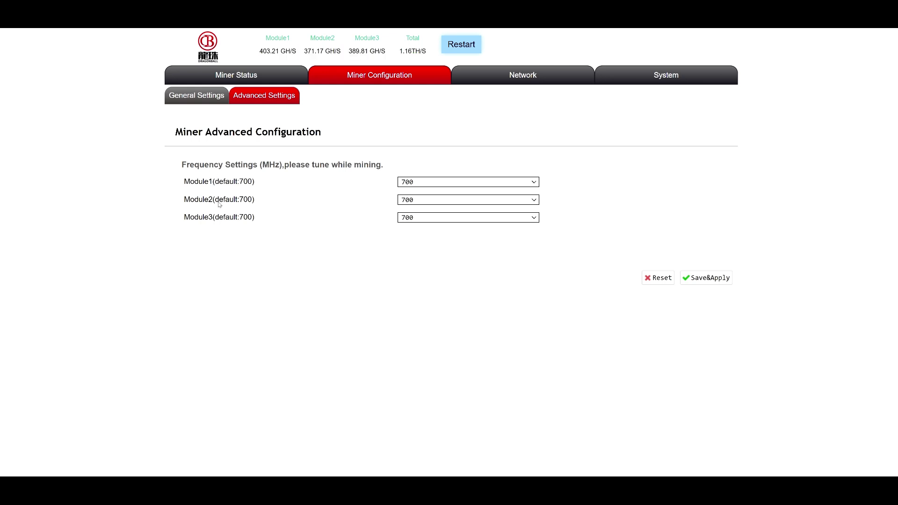
click(523, 185)
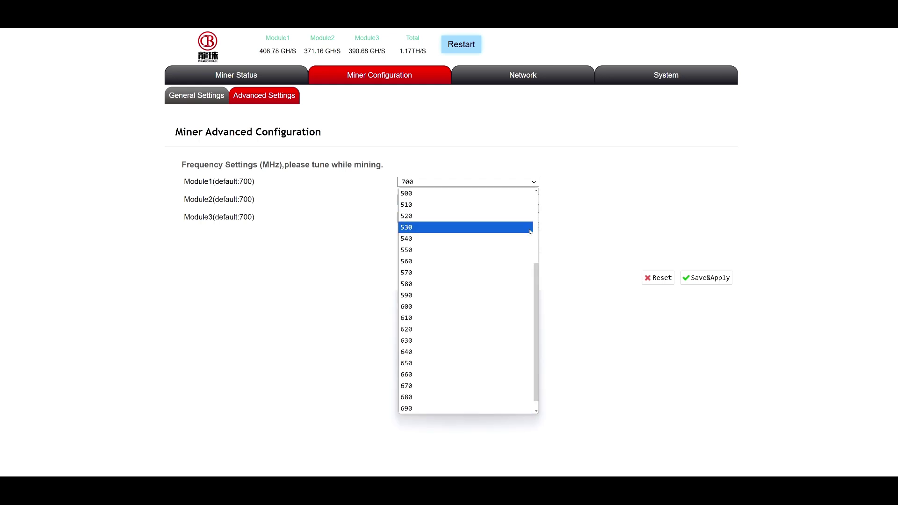
drag(536, 276, 528, 189)
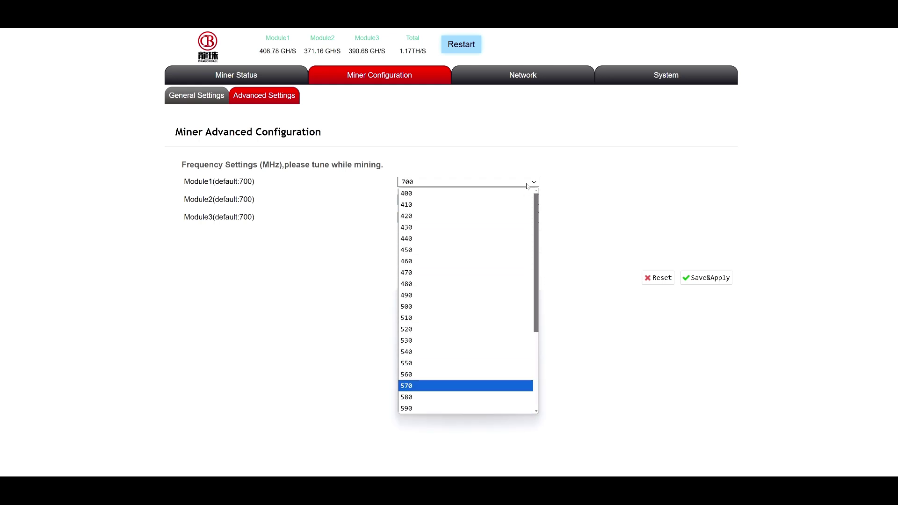
scroll(458, 328, down, 3)
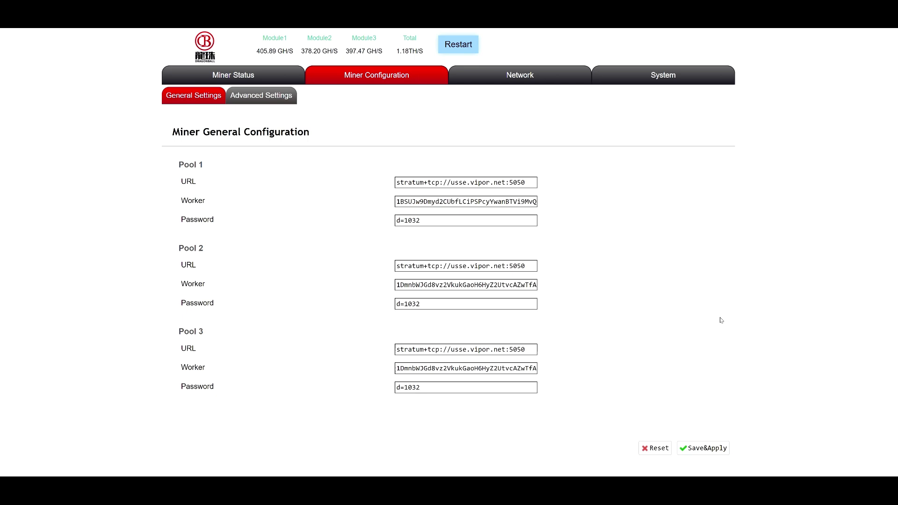
Step: Save and apply the ALPH pool configuration, then switch to the RXD miner
click(712, 449)
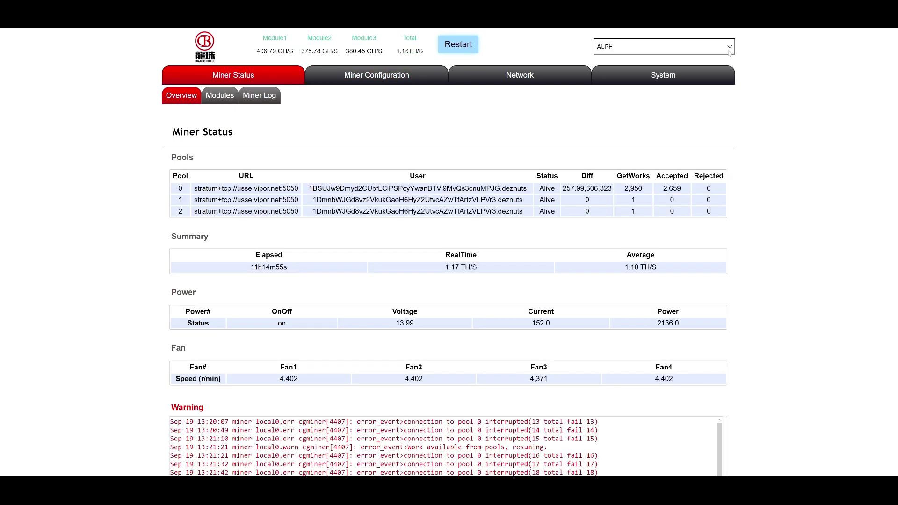
click(731, 48)
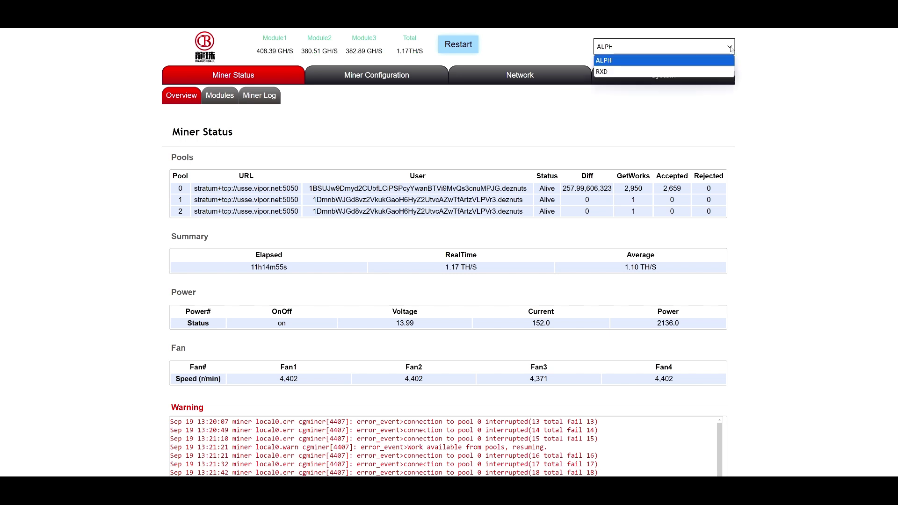
click(703, 72)
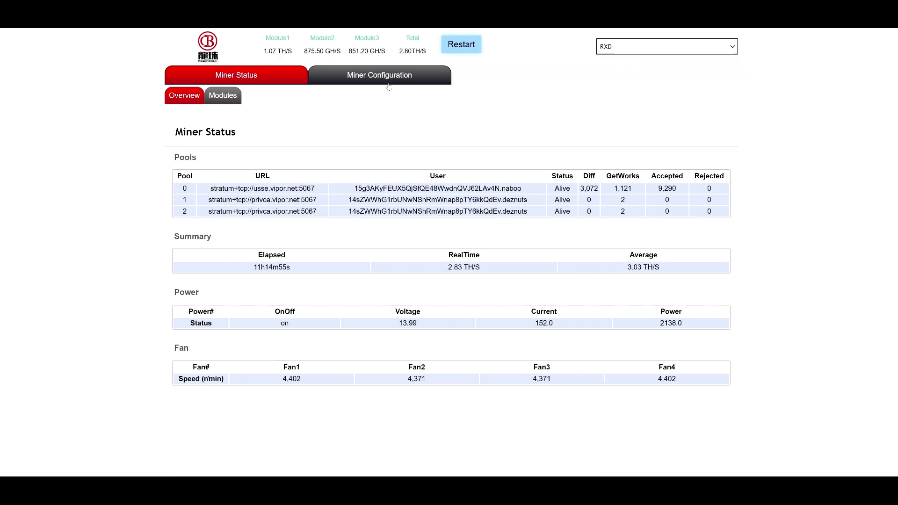
Step: Save and apply the RXD miner's three vipor.net pool settings
click(377, 82)
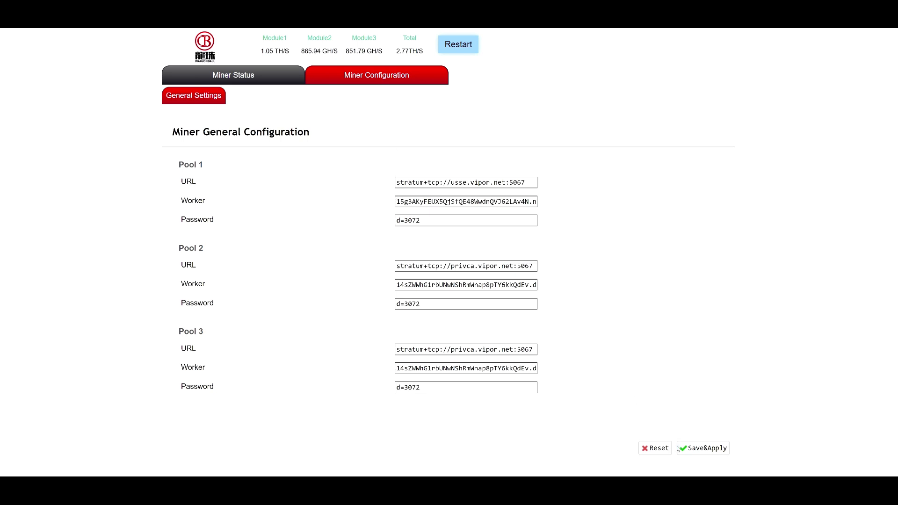
click(699, 453)
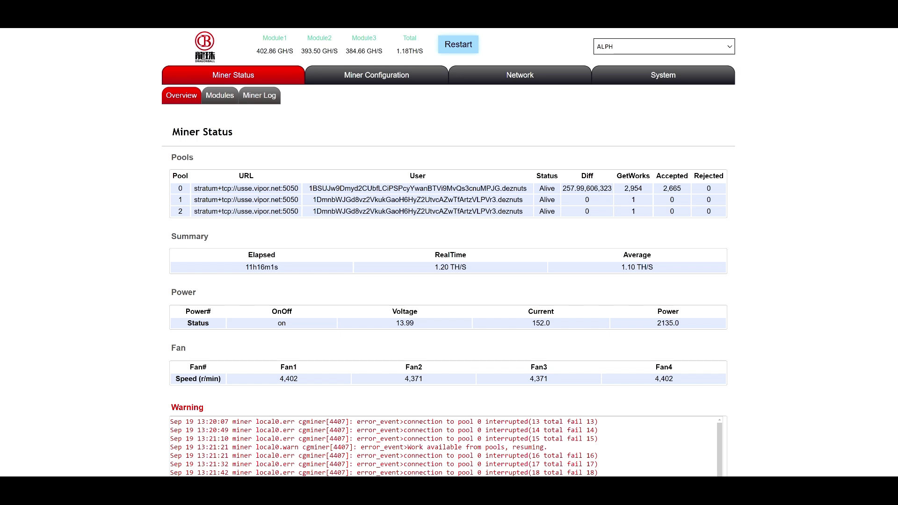
Step: Check the RXD miner's stats, then begin entering the 13.99 voltage in Calculator
click(630, 49)
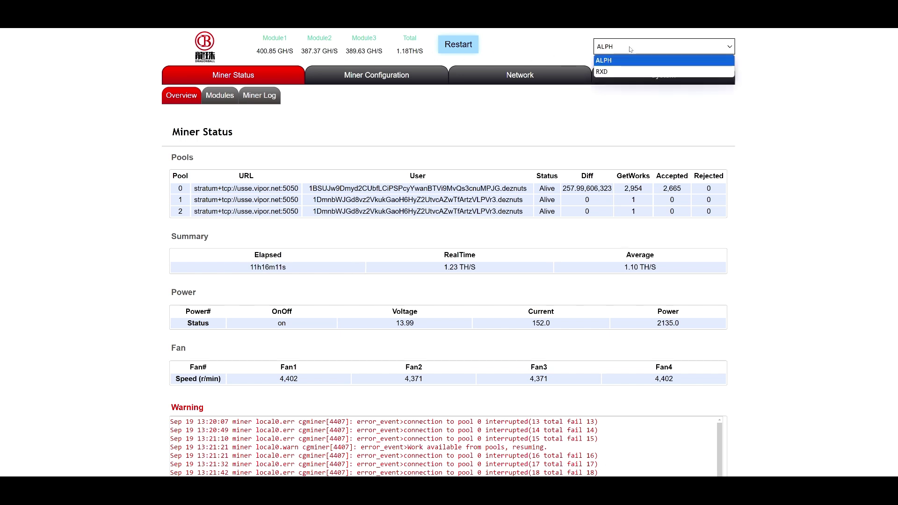
click(619, 72)
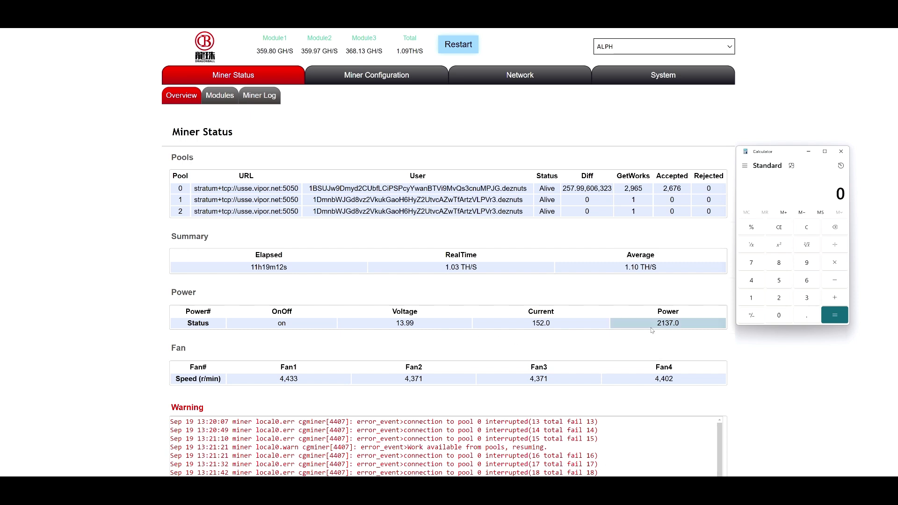
click(751, 298)
Step: Multiply 13.99 by 152 to get 2,126.48, then bring the miner page back to front
click(806, 298)
click(806, 315)
click(806, 263)
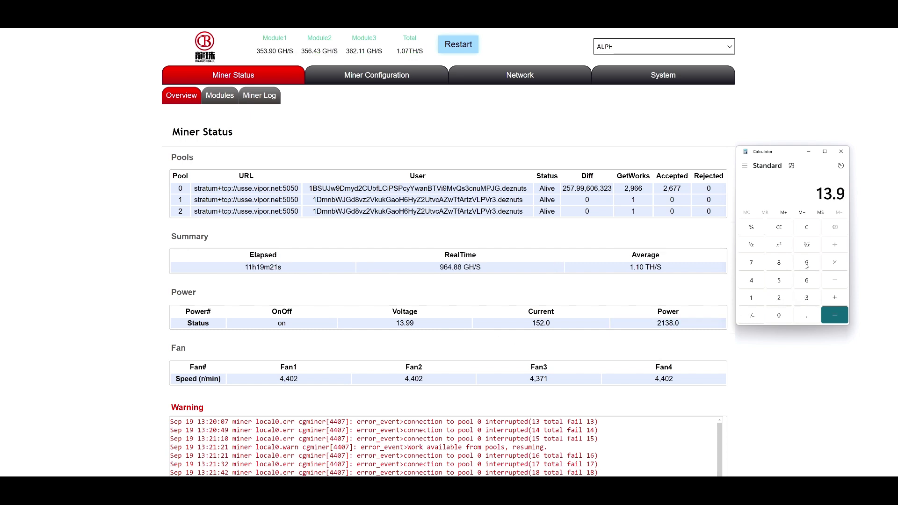
click(807, 263)
text(*152)
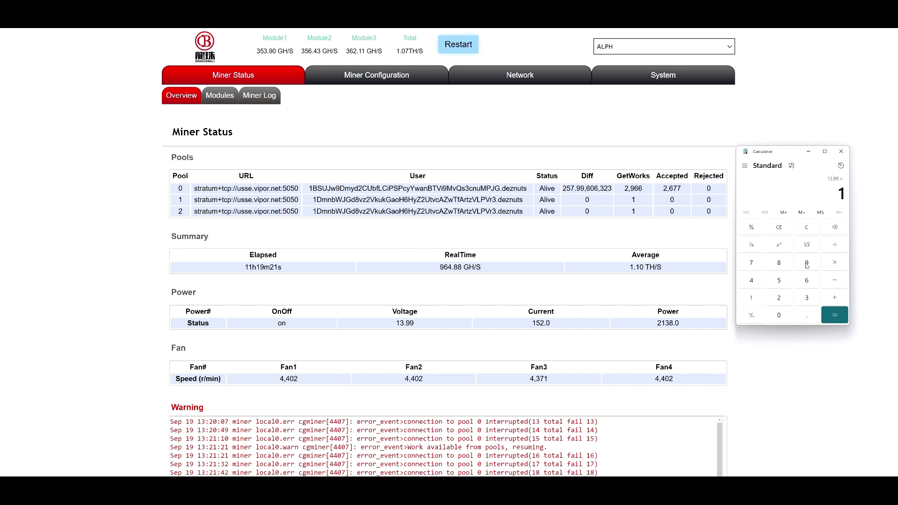
key(Return)
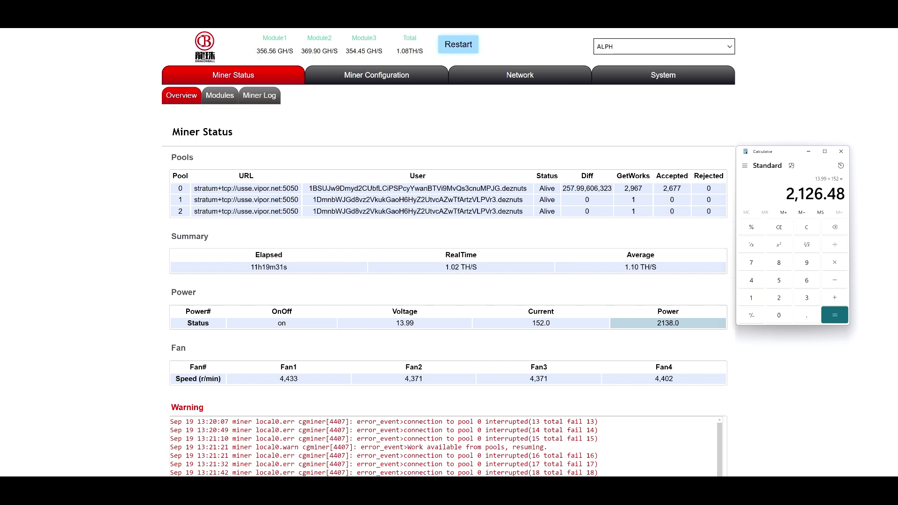
click(683, 330)
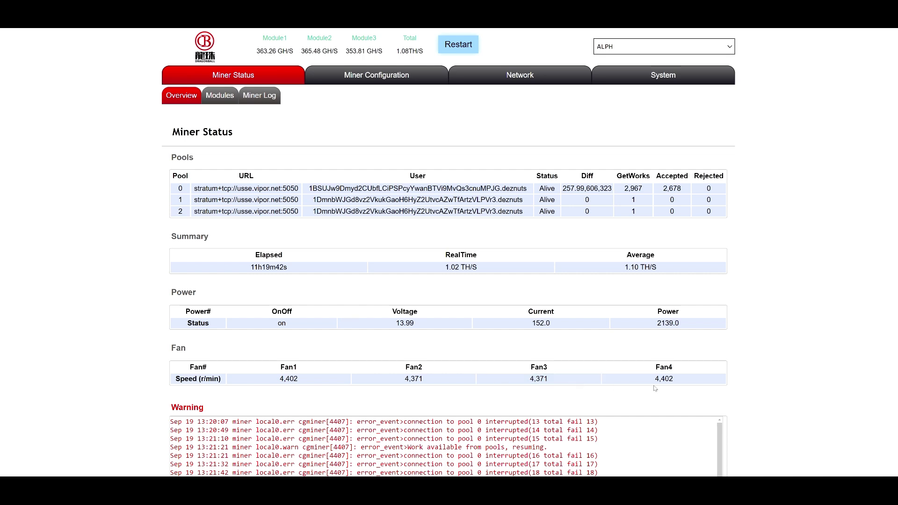
Step: Highlight the pool connection warnings, then view the full miner log and network settings
scroll(670, 386, down, 3)
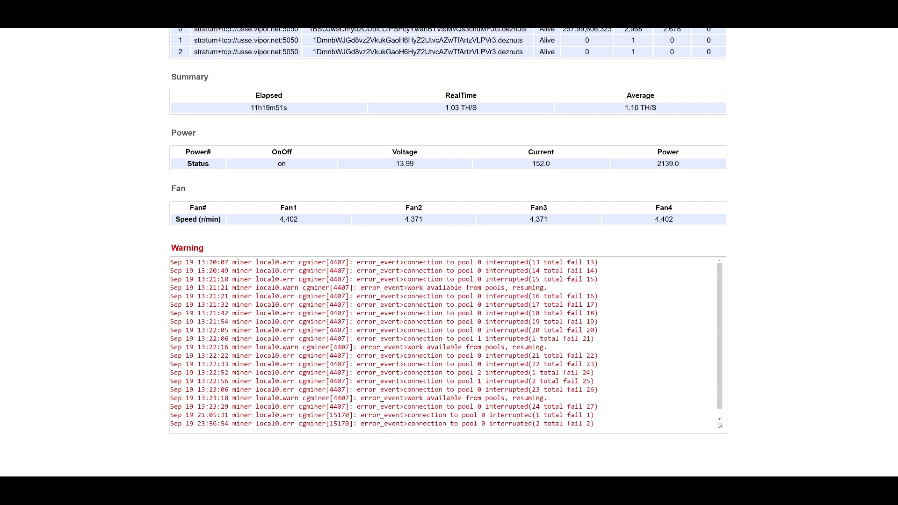
drag(171, 262, 675, 444)
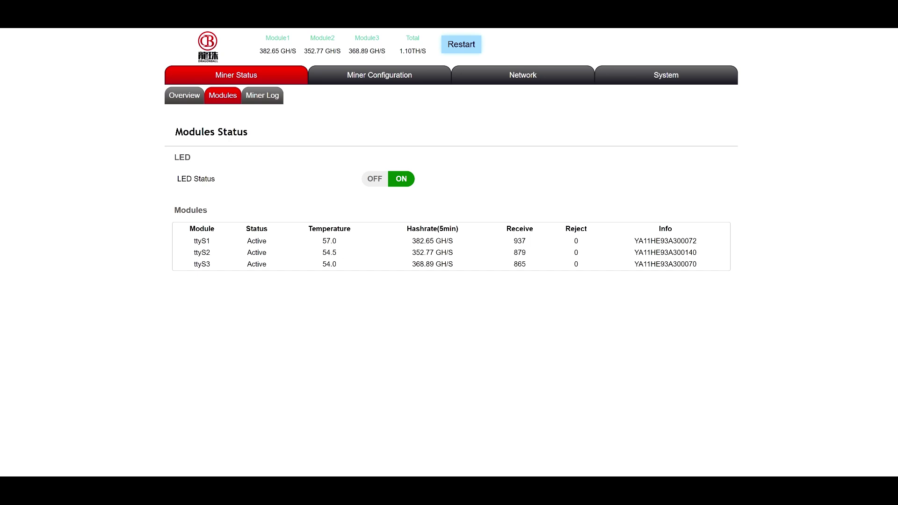
click(262, 96)
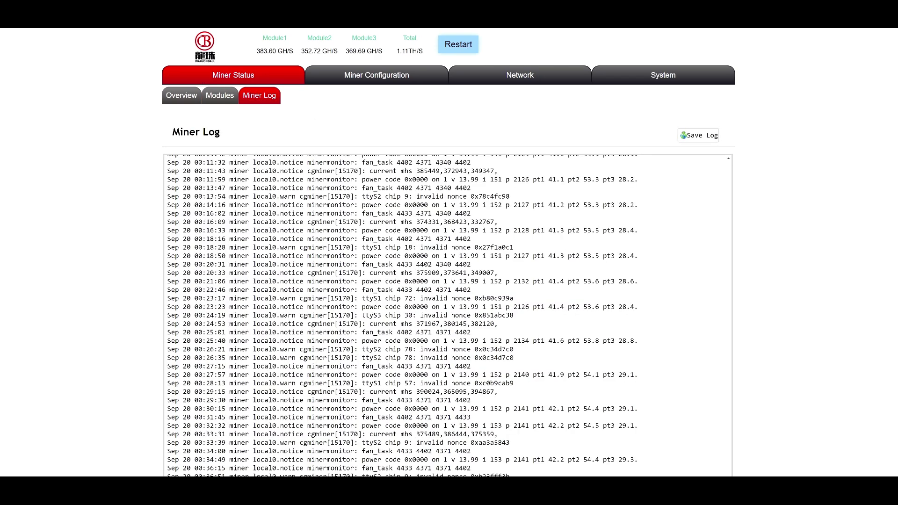
click(519, 74)
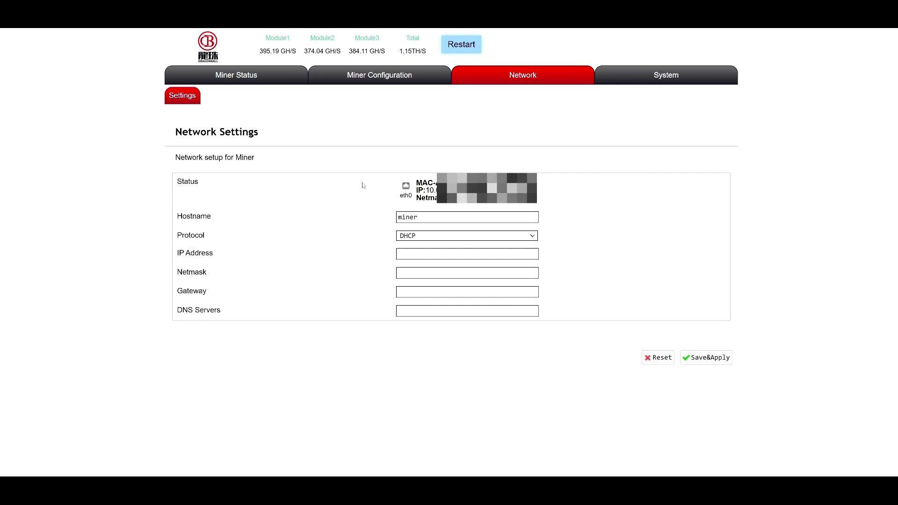
Step: Check the protocol options keeping DHCP, then return to Miner Status with RXD still selected
click(421, 238)
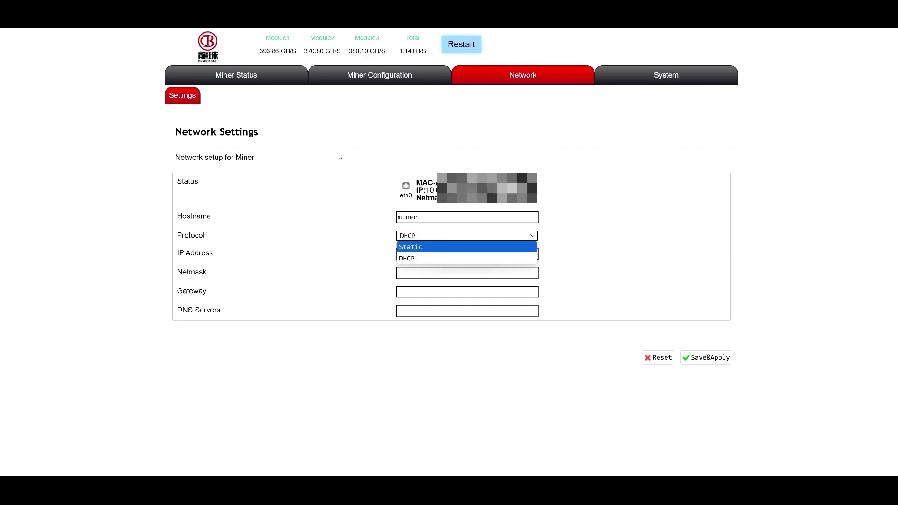
click(373, 130)
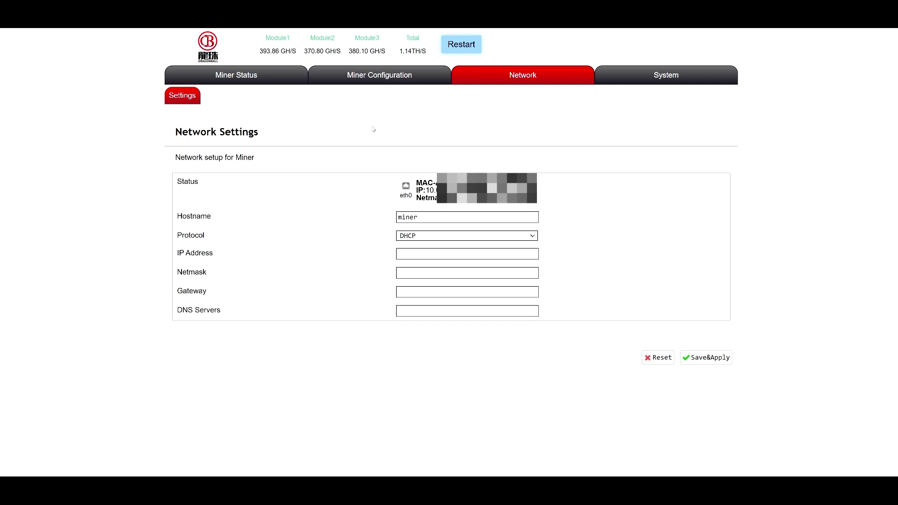
click(651, 79)
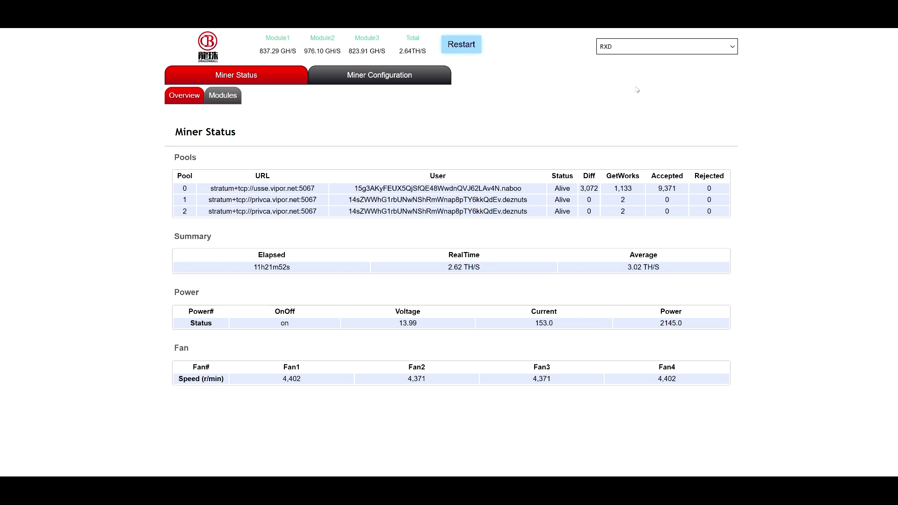
click(631, 53)
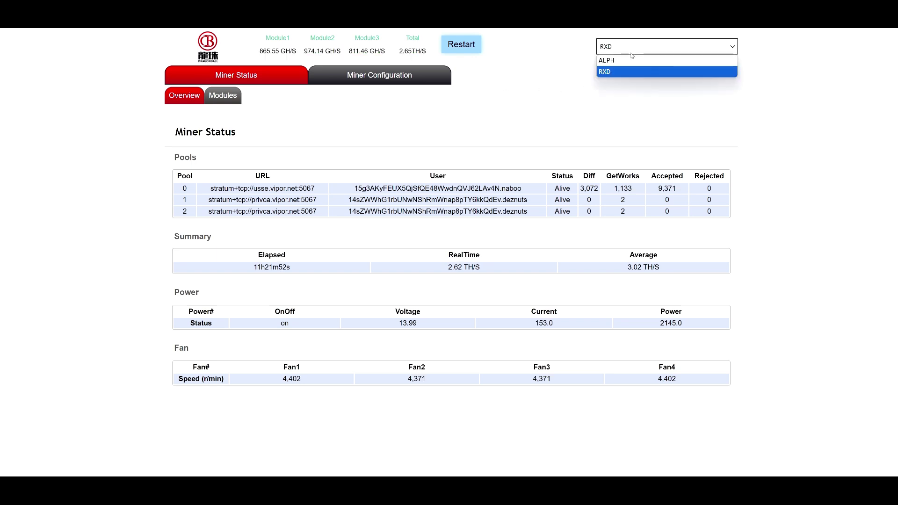
click(526, 88)
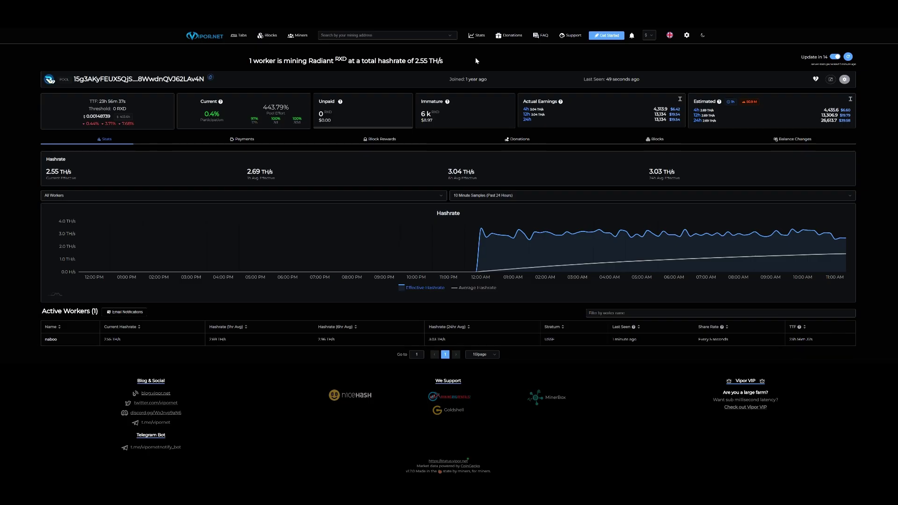